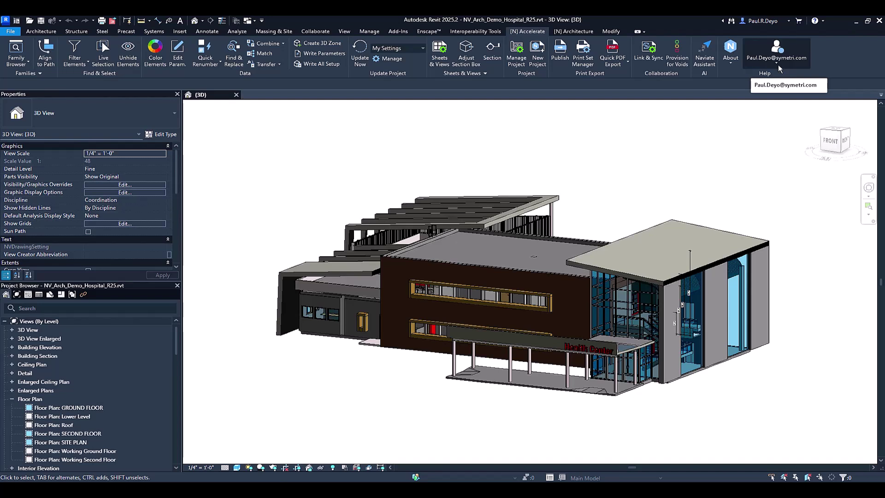
click(778, 62)
click(778, 62)
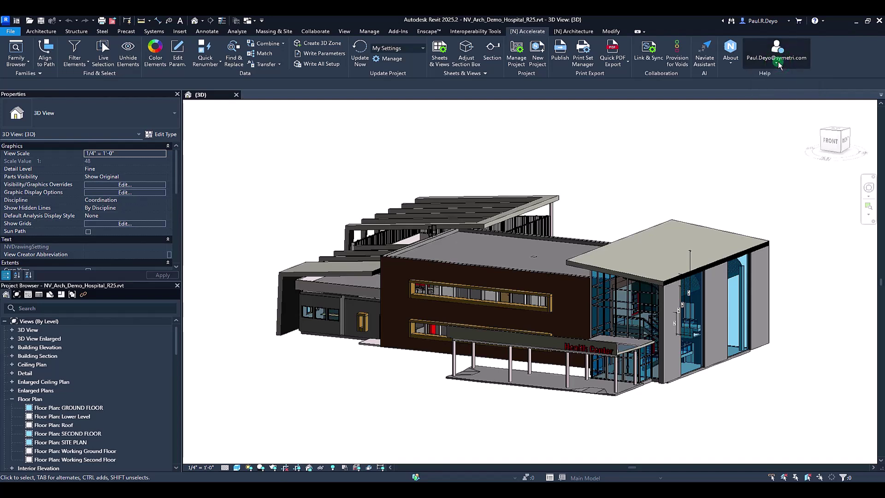
- Check the version and system files in Naviate Accelerate's About information, and close it
click(730, 63)
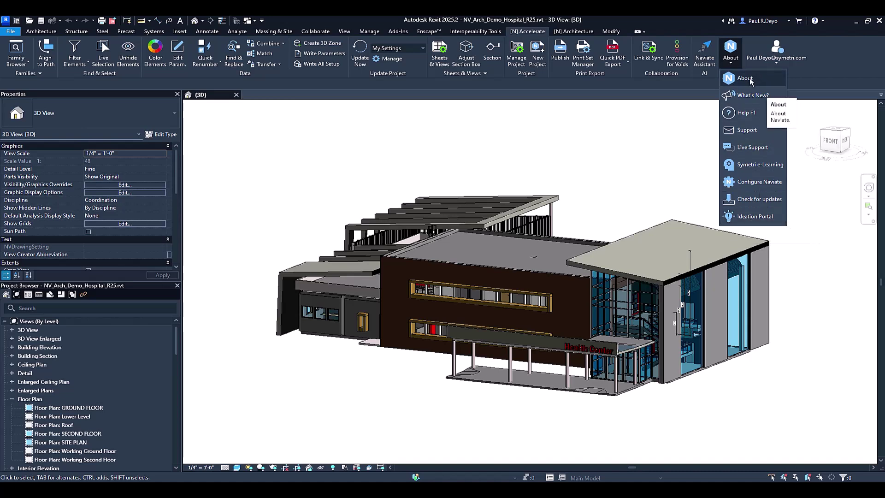
click(747, 79)
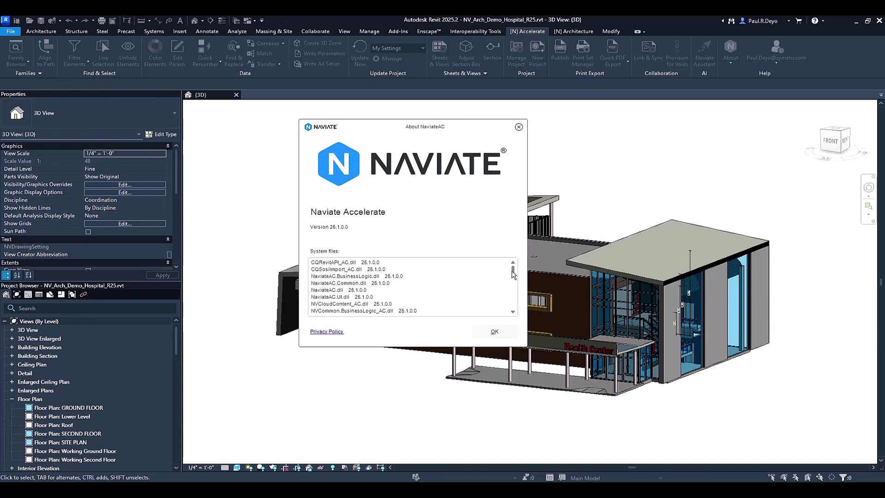
mouse_move(514, 273)
mouse_down()
mouse_move(515, 309)
mouse_move(514, 263)
mouse_up()
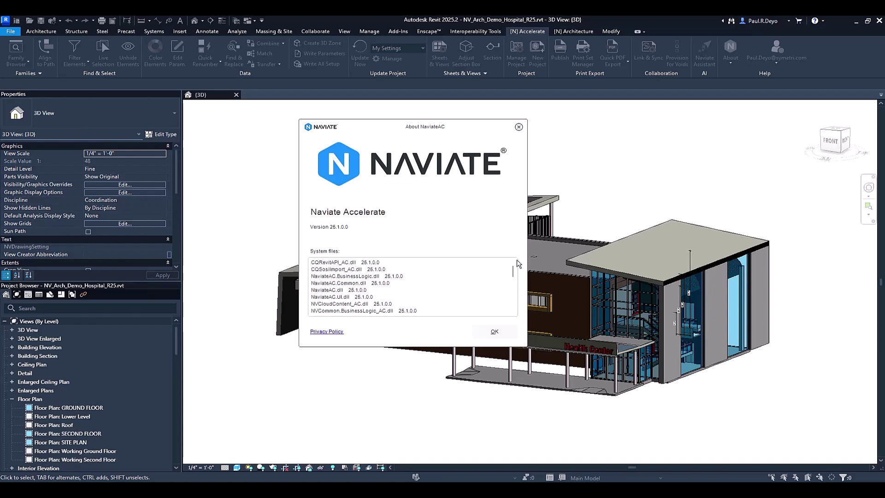
click(495, 332)
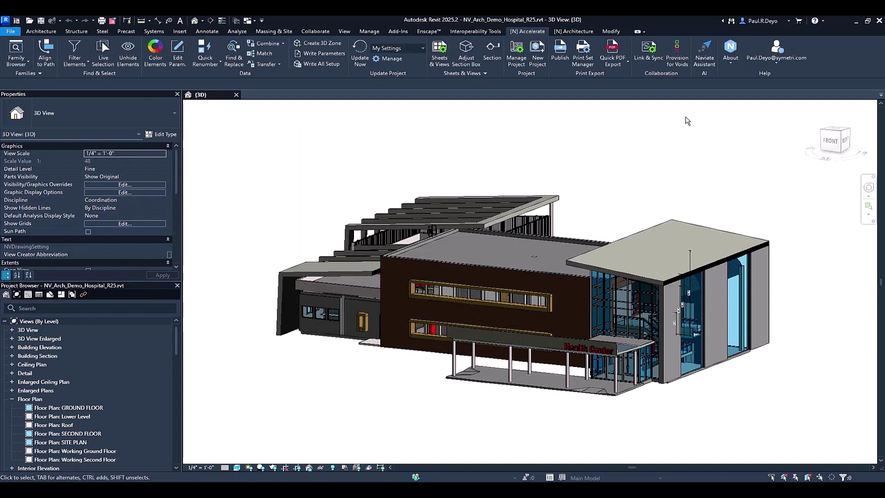
- Review Naviate's What's New notes for Accelerate and for Architecture, moving the window clear of the ribbon
click(736, 62)
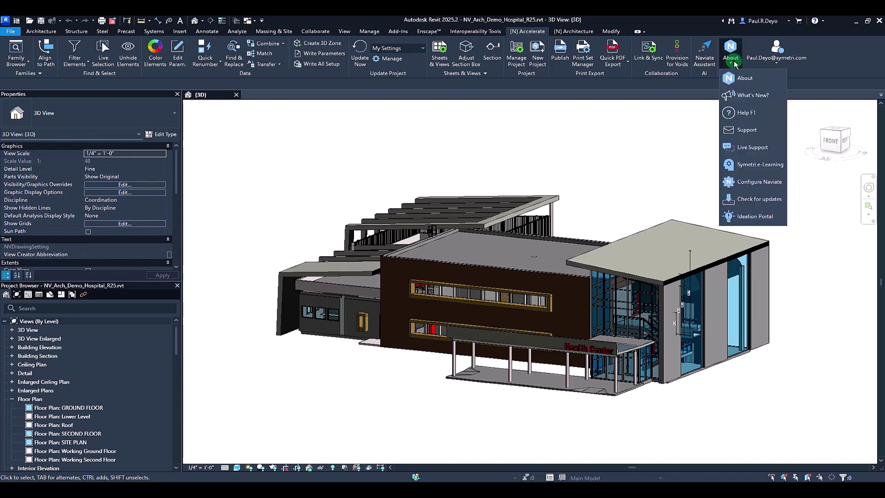
click(756, 95)
drag(481, 130, 451, 120)
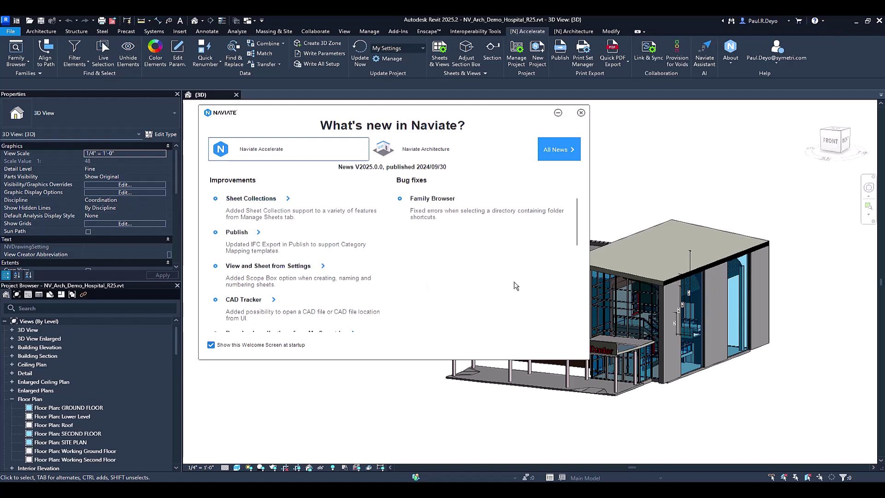
mouse_move(579, 211)
mouse_down()
mouse_move(571, 305)
mouse_move(575, 196)
mouse_up()
click(414, 151)
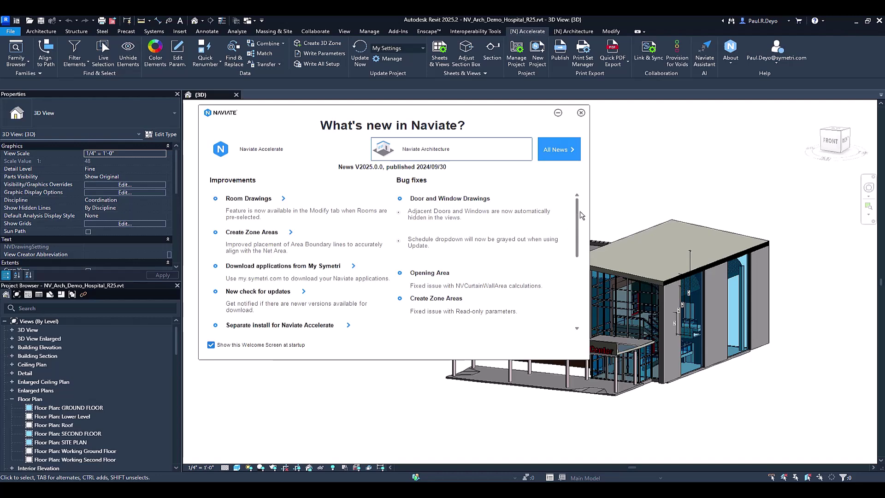
mouse_move(575, 214)
mouse_down()
mouse_move(577, 288)
mouse_move(576, 214)
mouse_up()
- Browse all Naviate news on the website, and return to Revit to close the What's New window
click(557, 155)
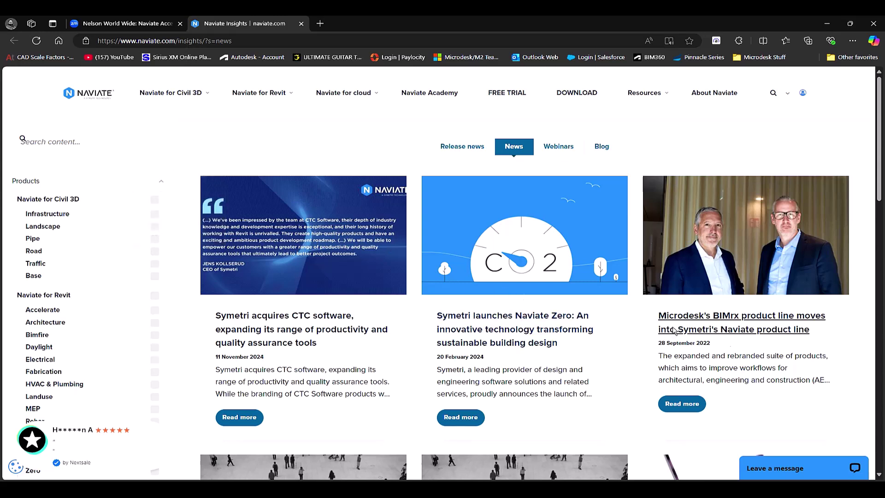
scroll(790, 378, down, 2)
scroll(790, 379, up, 1)
scroll(790, 379, up, 1)
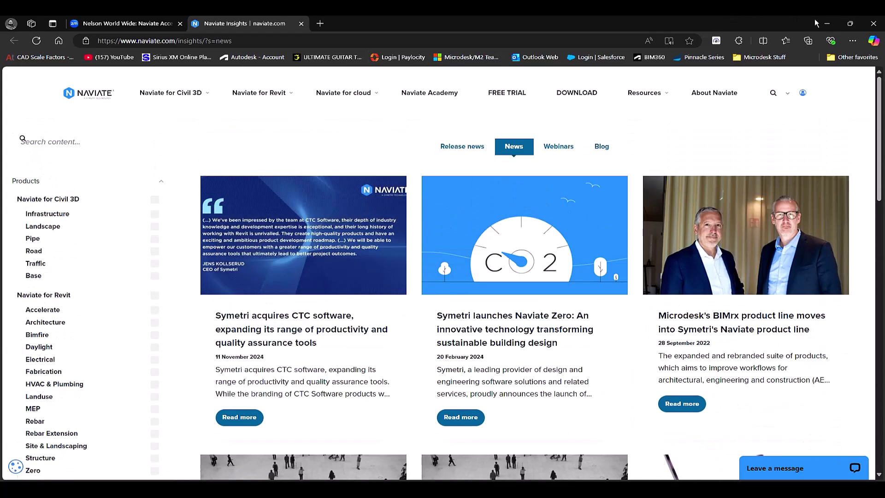
click(828, 23)
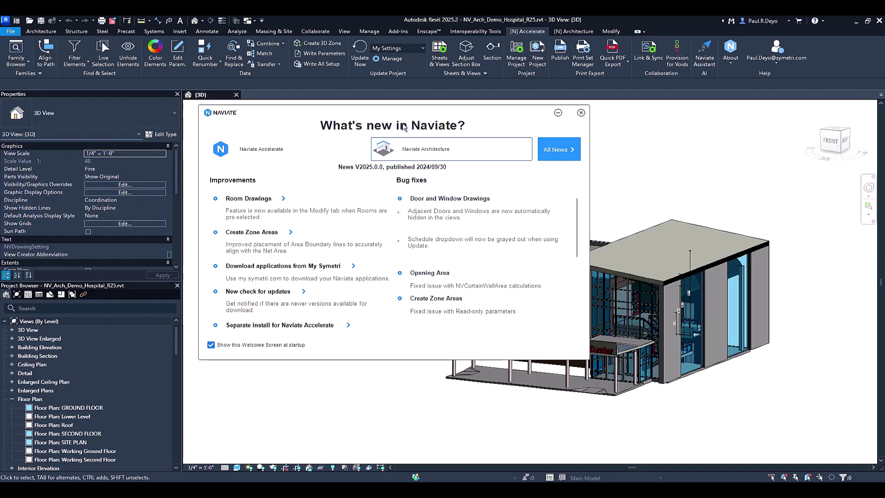
click(580, 112)
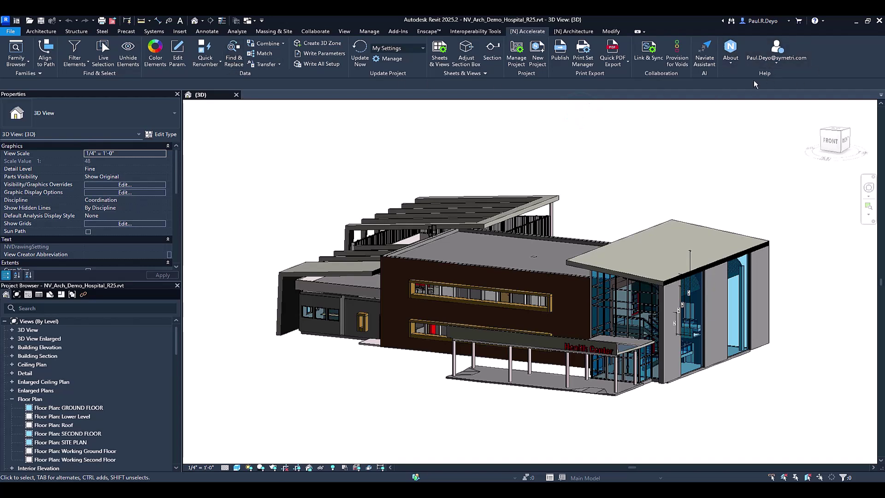
- Open the Naviate help and look over the user manual assets page in the repositioned viewer
click(733, 64)
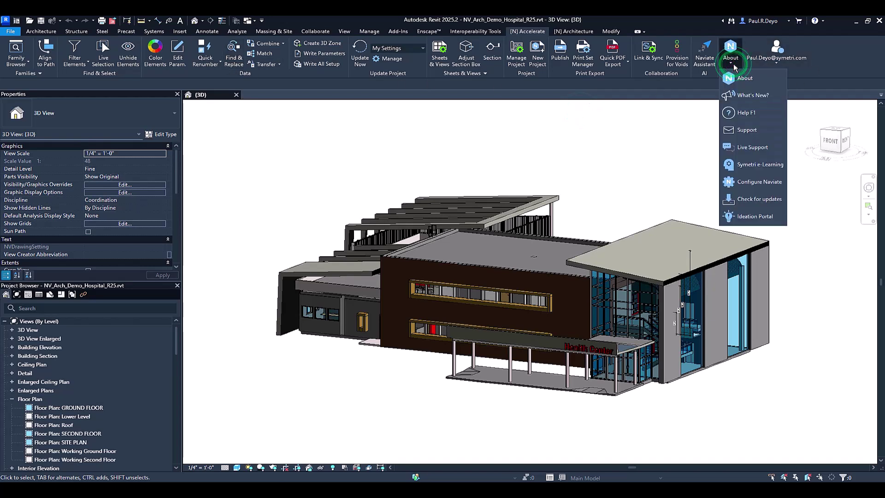
click(746, 115)
drag(436, 133, 393, 105)
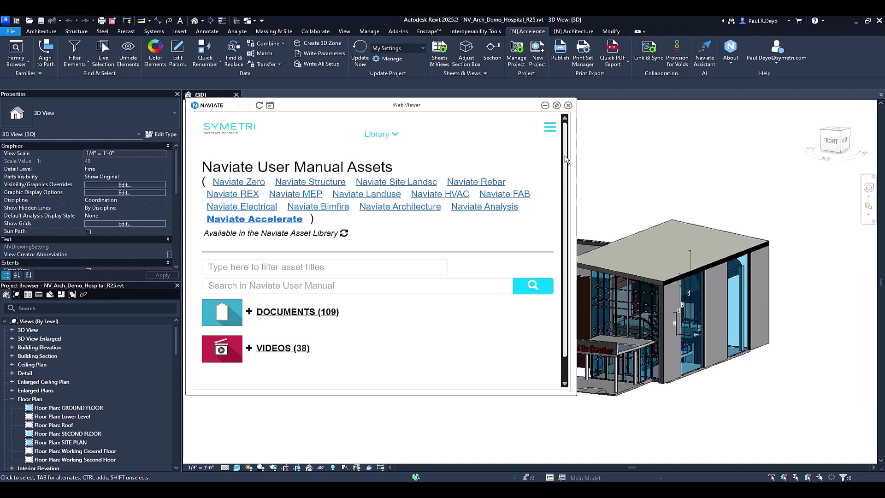
mouse_move(565, 155)
mouse_down()
mouse_move(566, 176)
mouse_move(565, 155)
mouse_up()
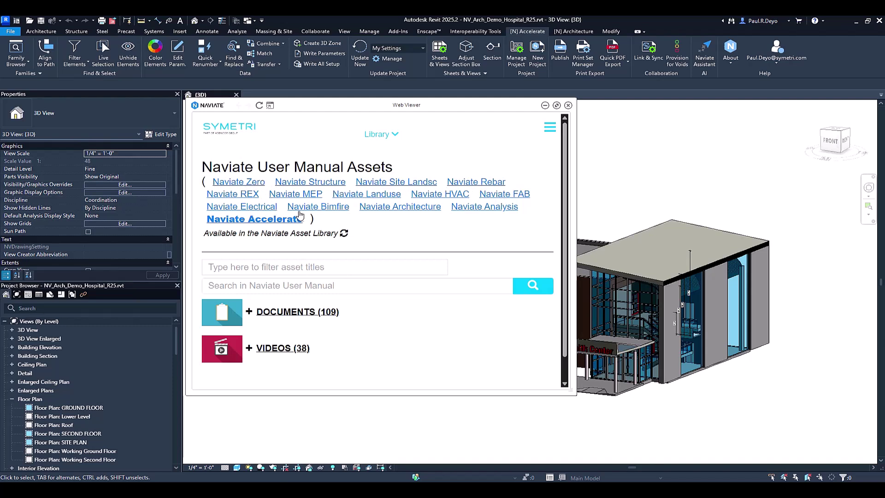
scroll(302, 215, down, 1)
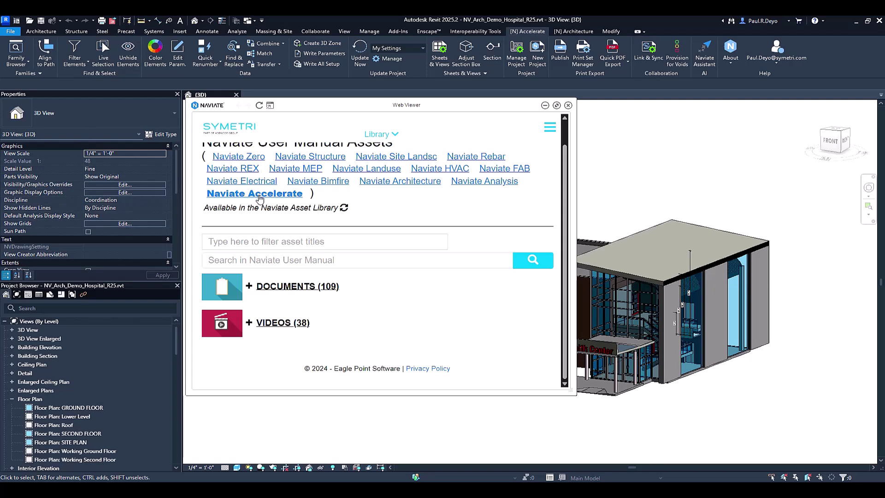
- Expand the manual's Documents section, look through the listed Naviate Accelerate topics, and close the viewer
click(285, 287)
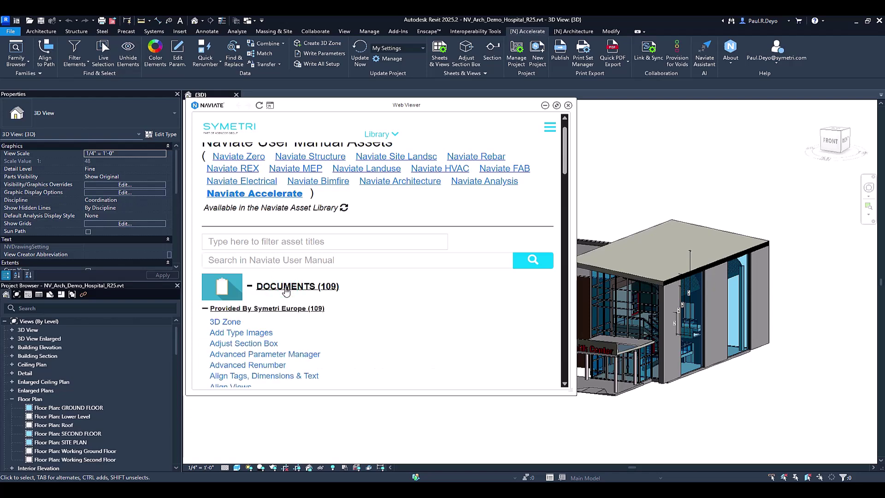
scroll(275, 341, down, 1)
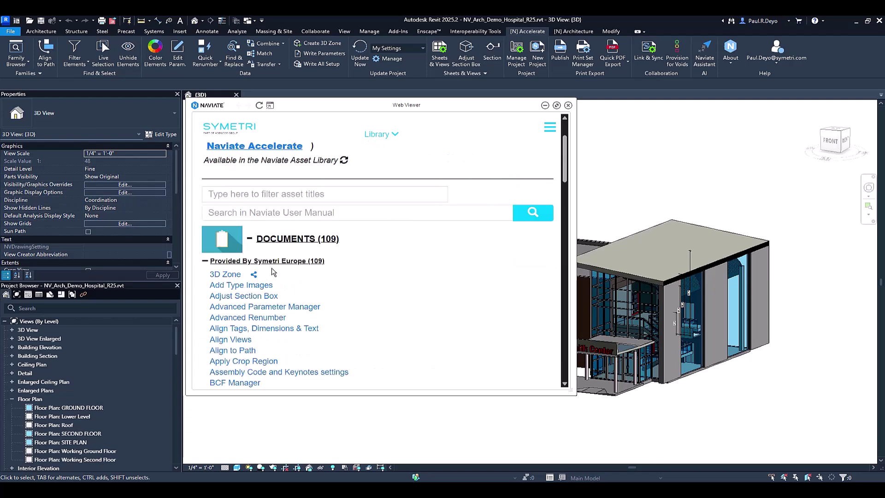
scroll(222, 327, down, 1)
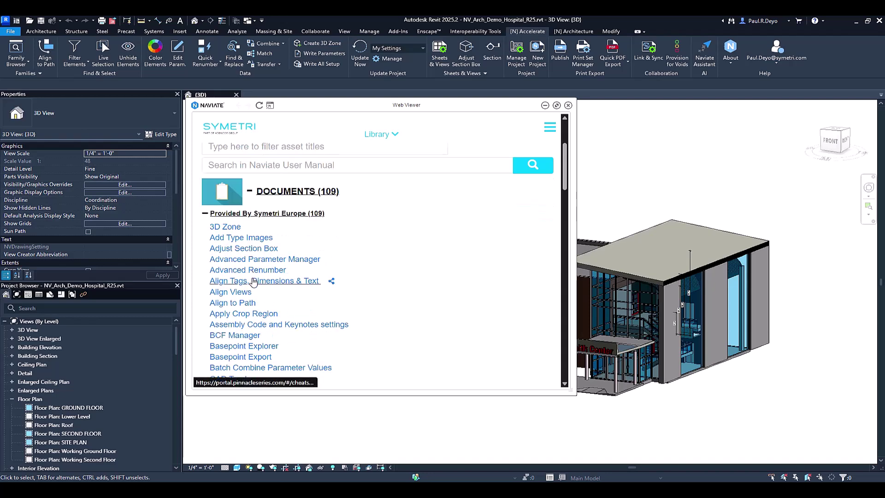
scroll(257, 288, down, 2)
scroll(256, 300, up, 5)
scroll(256, 313, down, 1)
scroll(255, 313, down, 5)
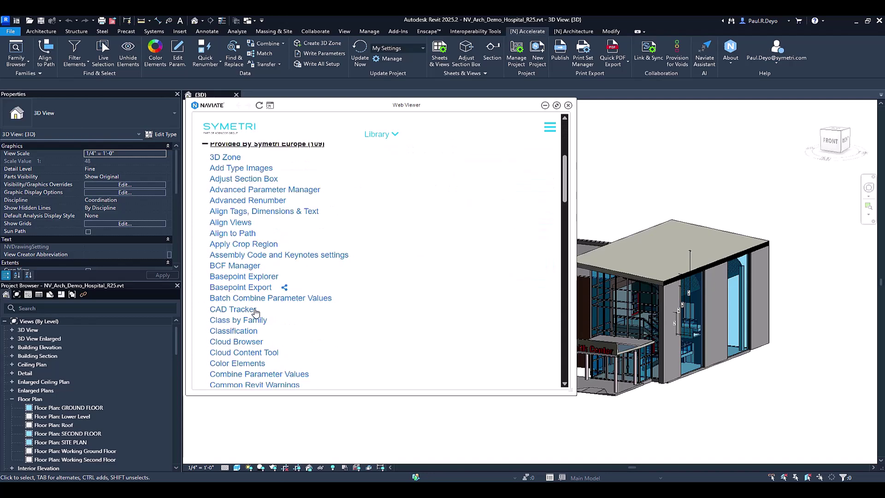
scroll(256, 313, up, 10)
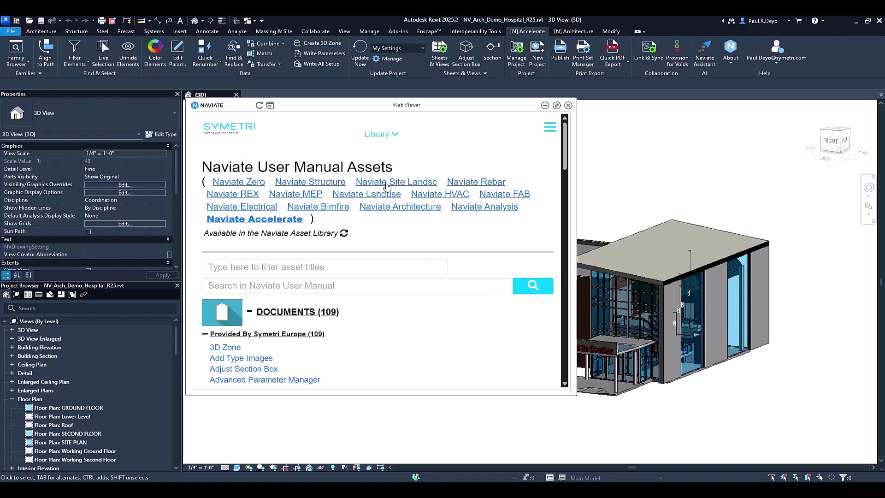
click(569, 105)
- Open Naviate's Email Support form to view its subject, message and attachment fields, and close it without sending
click(733, 62)
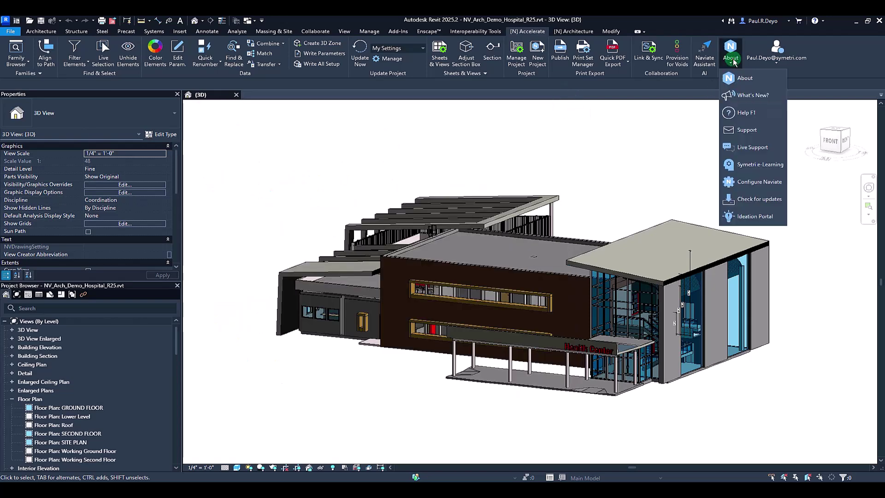
click(747, 130)
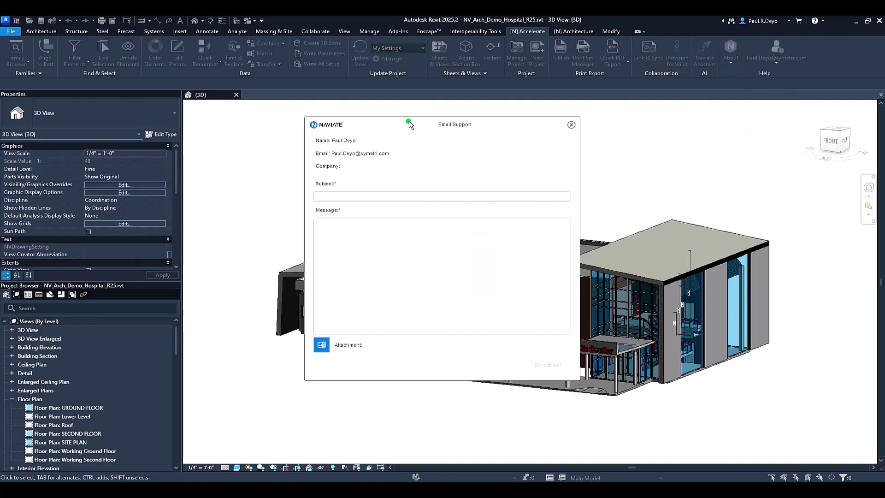
drag(409, 123, 312, 120)
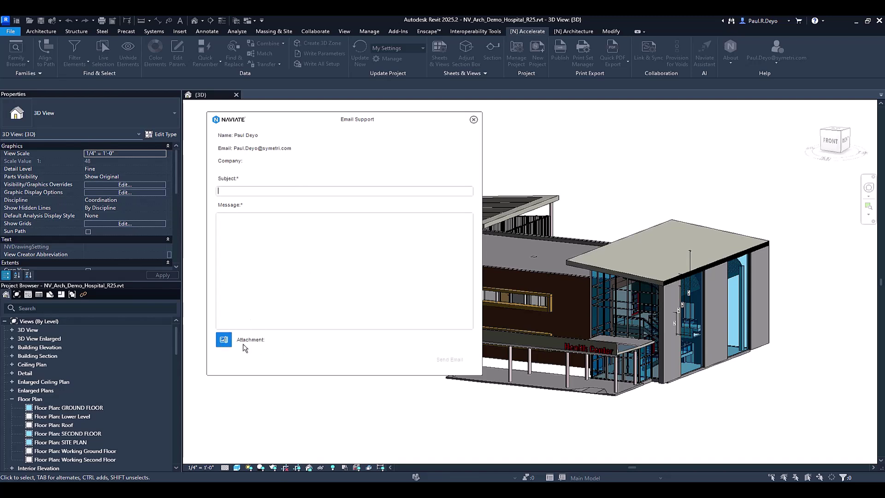
click(474, 119)
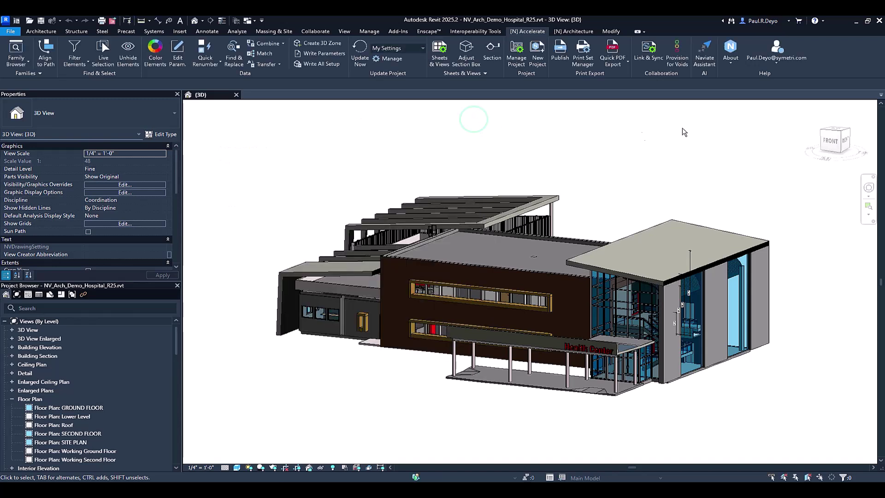
- Try to open Naviate's Live Support chat, and dismiss the resulting notice
click(729, 64)
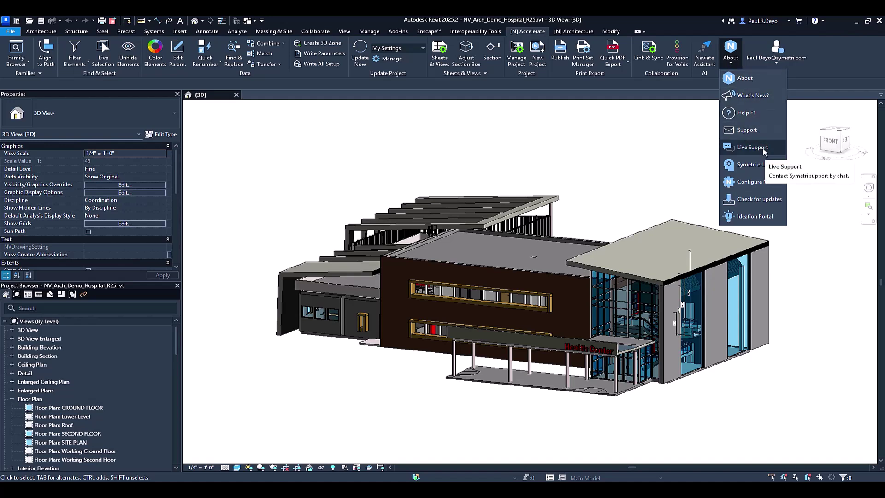
click(752, 147)
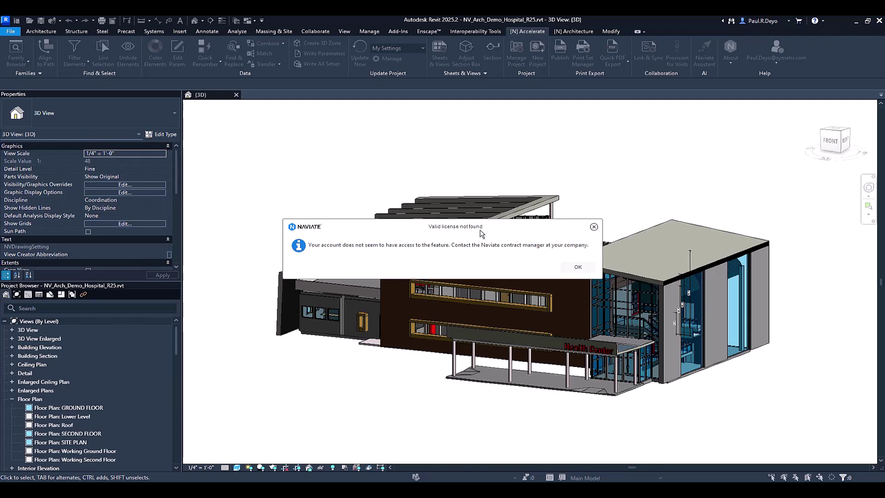
drag(479, 230, 478, 183)
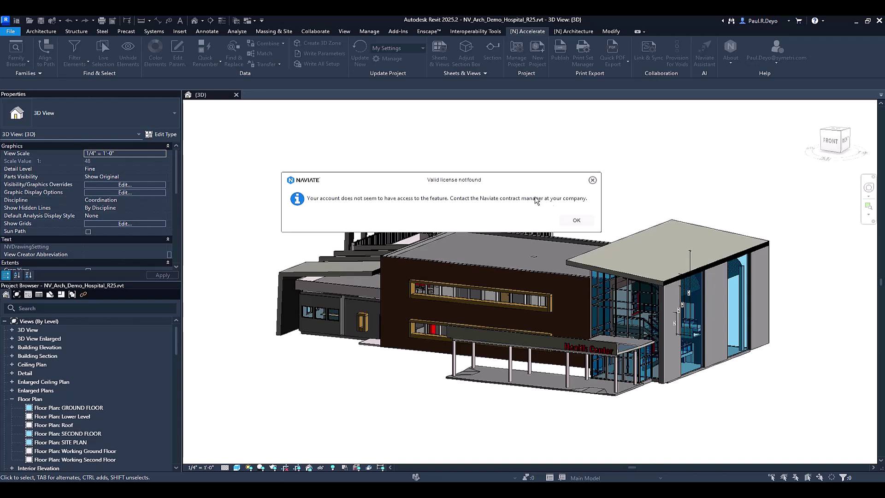
click(578, 222)
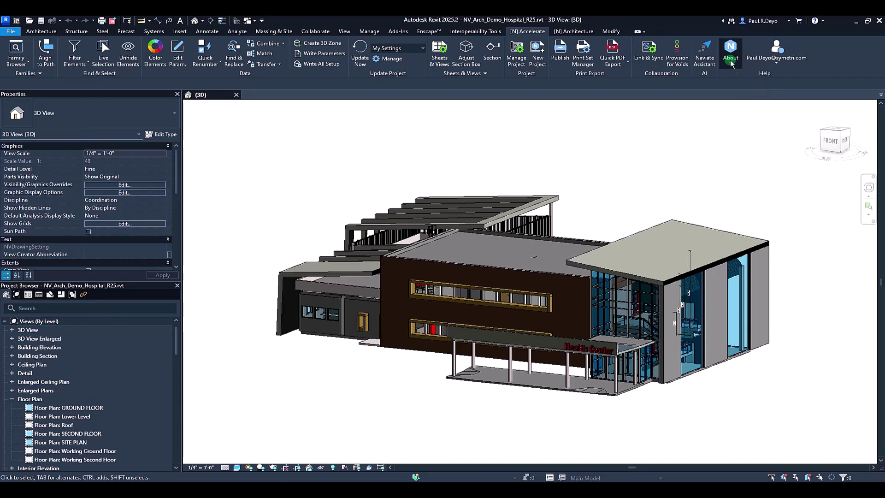
- Open Symetri e-Learning from the Naviate help options and enlarge its viewer window to show the courses
click(731, 61)
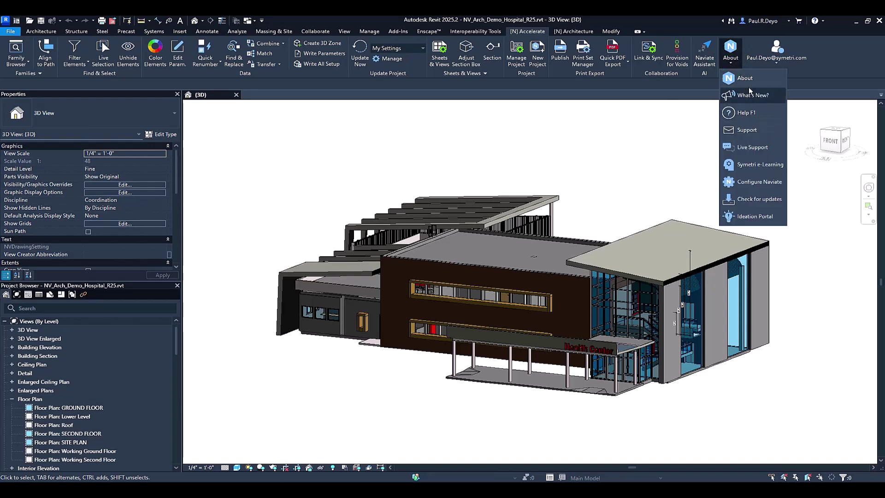
click(761, 165)
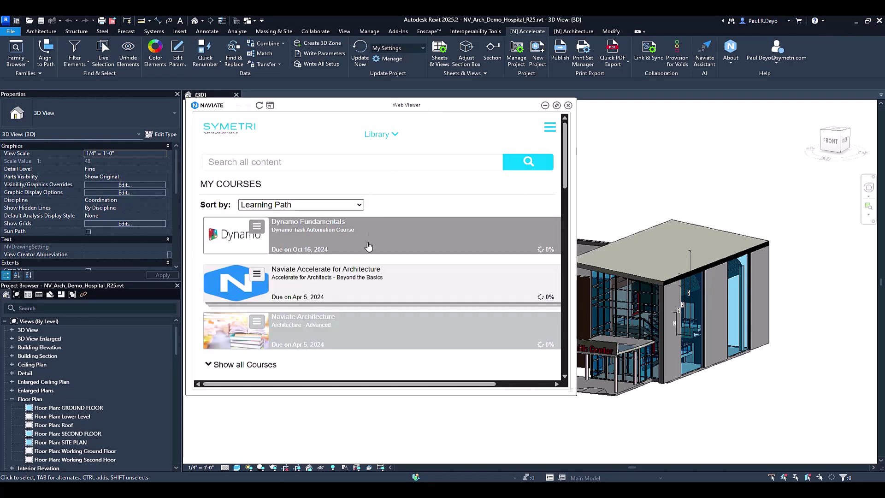
drag(422, 106, 399, 95)
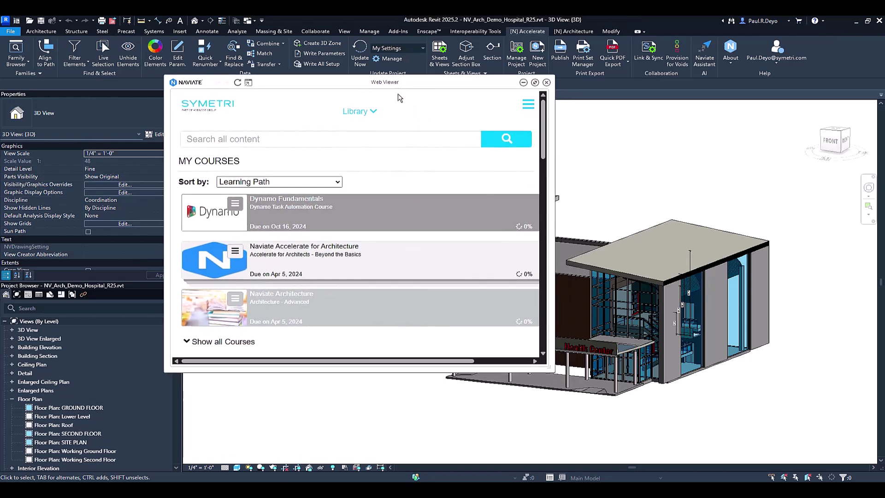
drag(552, 370, 590, 424)
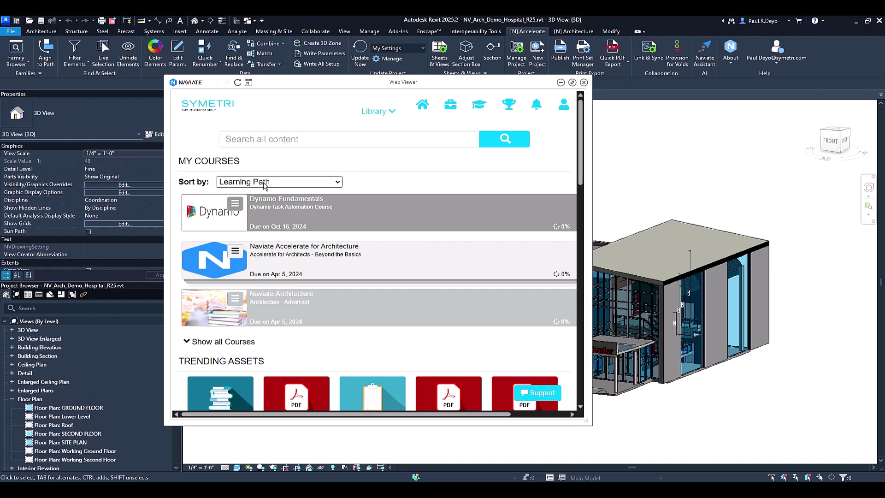
- Browse the Symetri e-Learning asset library, expand Naviate for Revit to view its course topics, and close the viewer
click(394, 114)
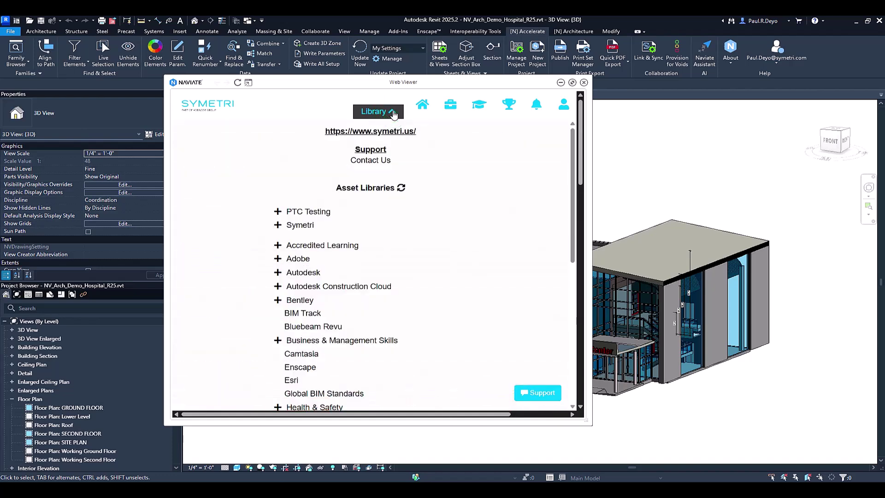
scroll(331, 314, down, 7)
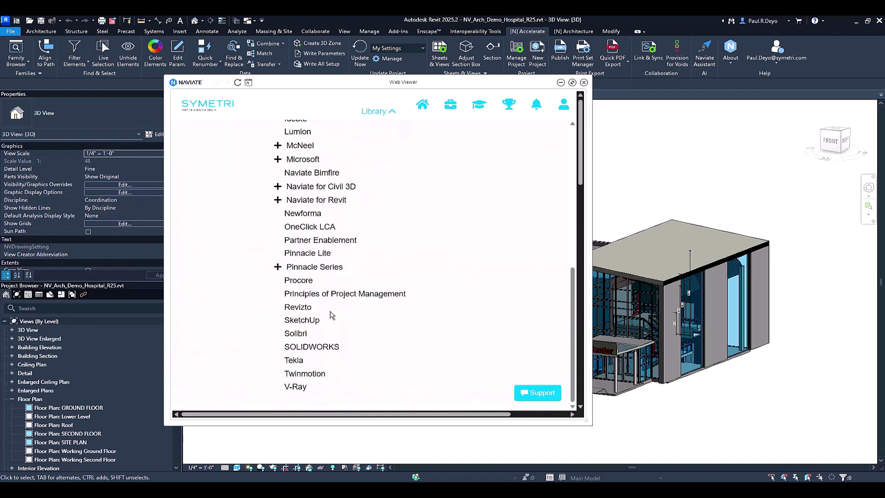
scroll(299, 265, up, 1)
click(278, 249)
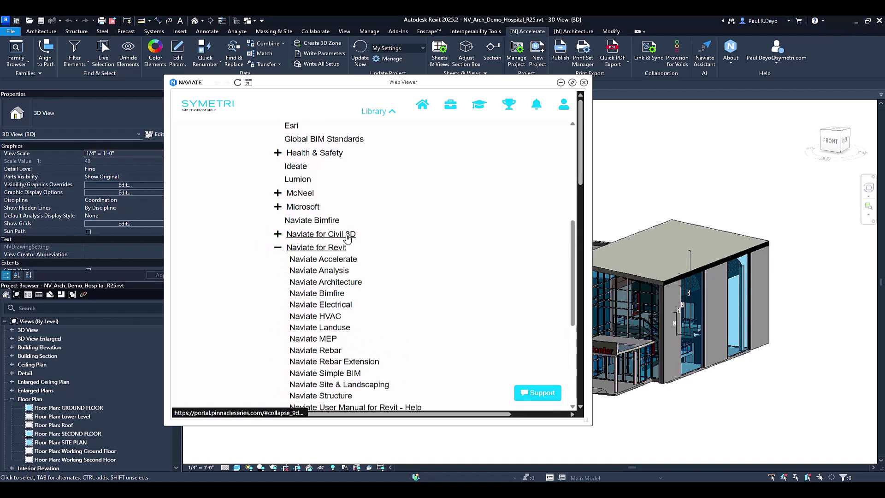
scroll(360, 282, down, 1)
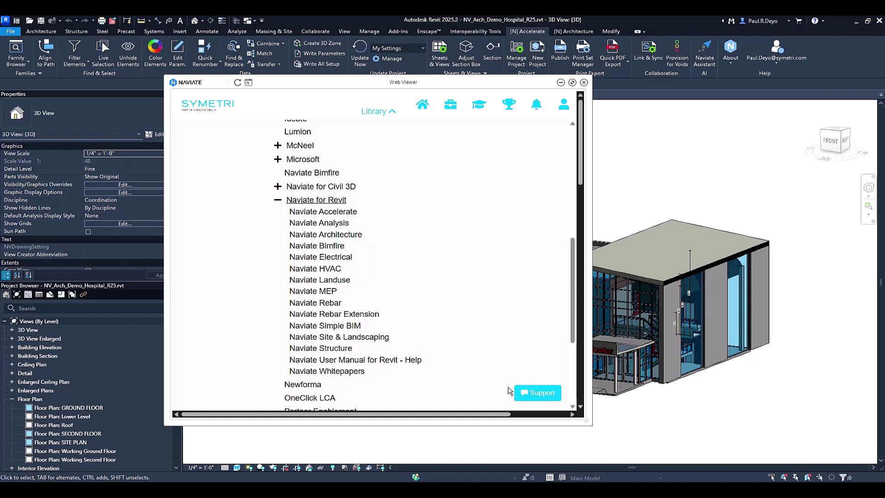
click(584, 83)
- Open the Naviate configuration settings and look through the available program standards, keeping US
click(731, 68)
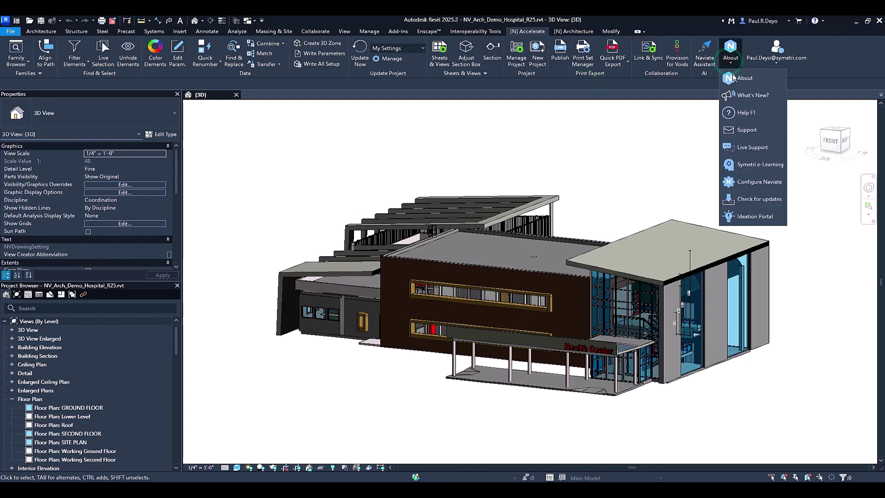
click(761, 183)
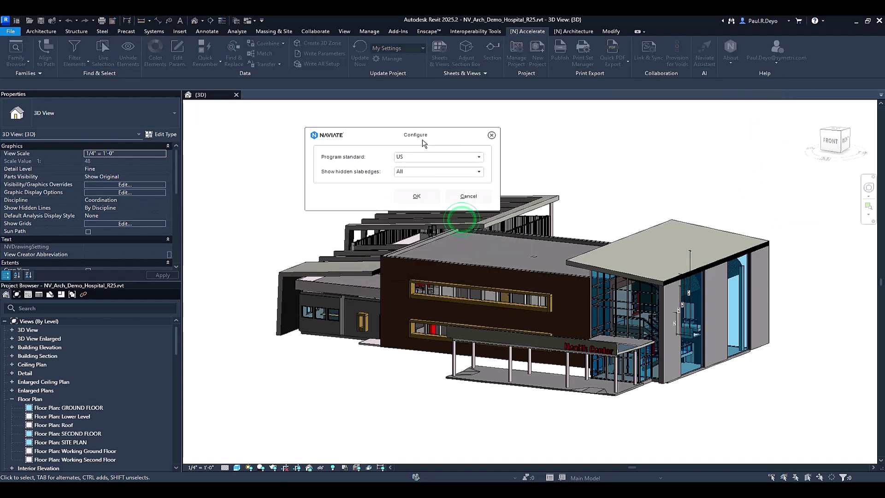
click(451, 159)
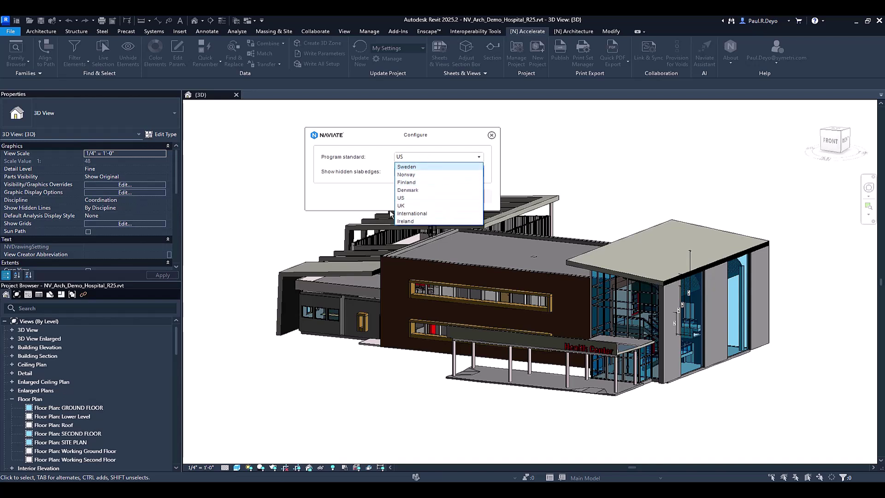
click(415, 199)
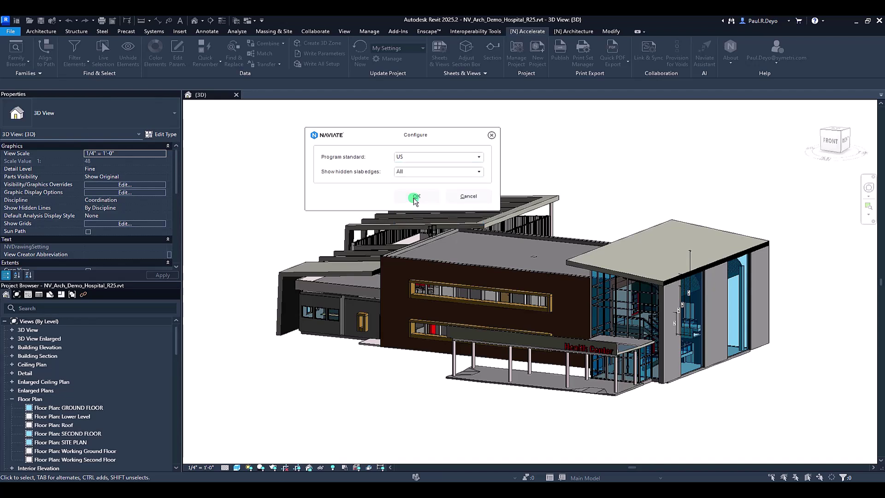
- Review the choices for showing hidden slab edges, keep All, and accept the Naviate configuration
click(460, 174)
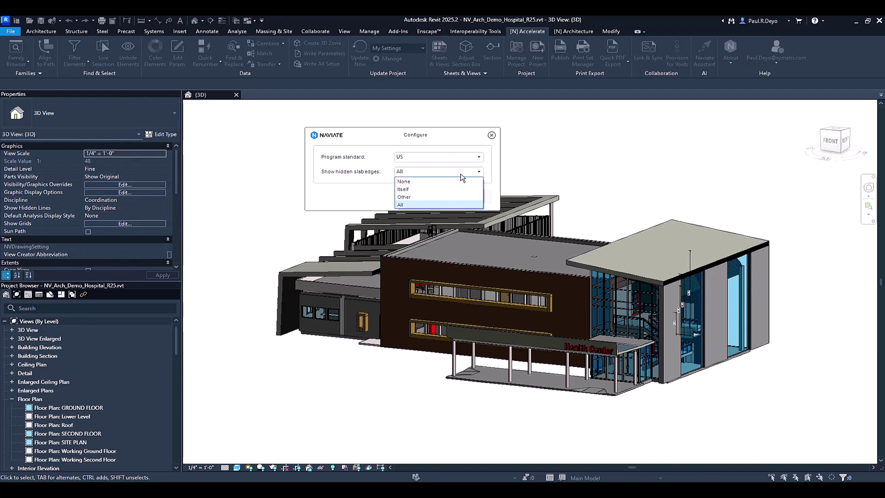
click(461, 174)
click(461, 174)
click(452, 172)
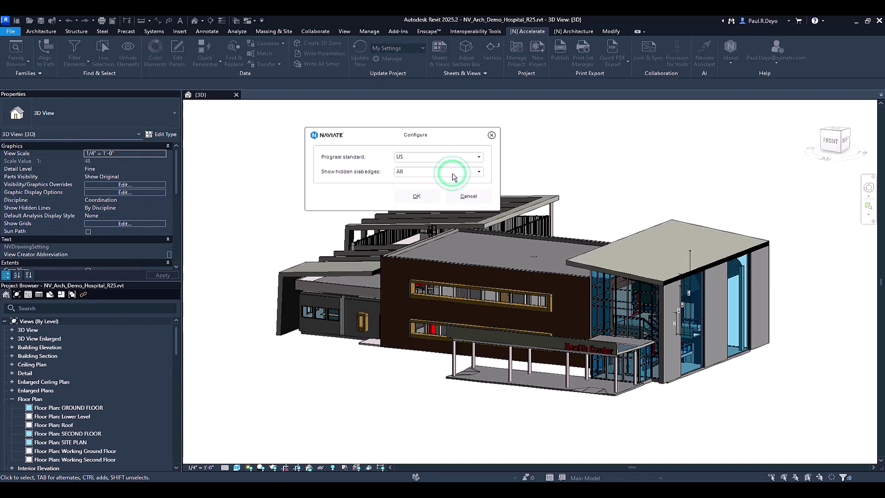
click(423, 196)
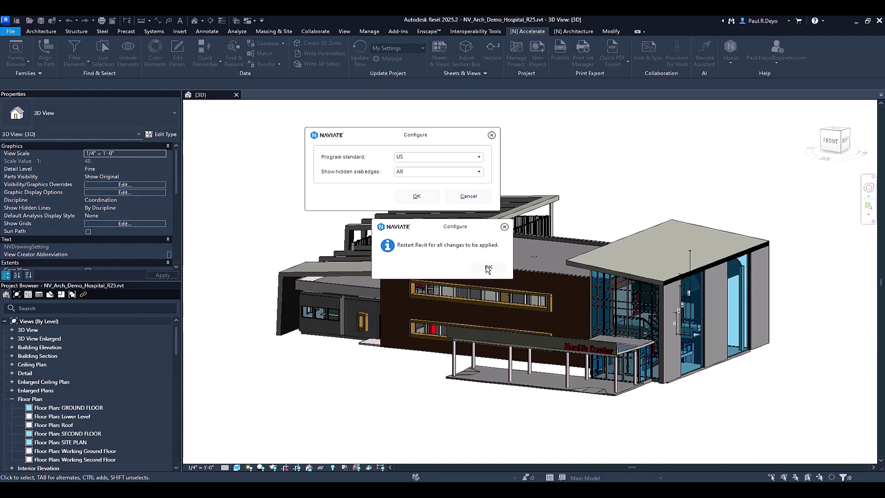
click(488, 271)
- Check for Naviate updates from the help options and dismiss the update message
click(731, 61)
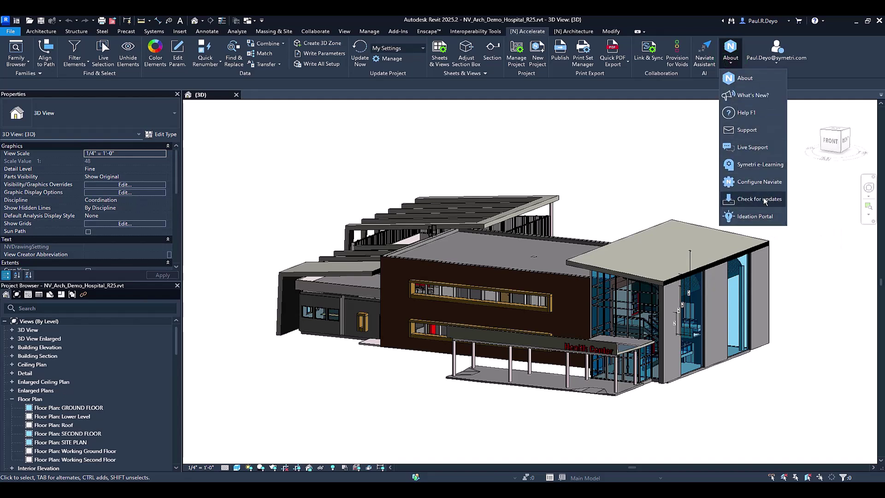
click(760, 199)
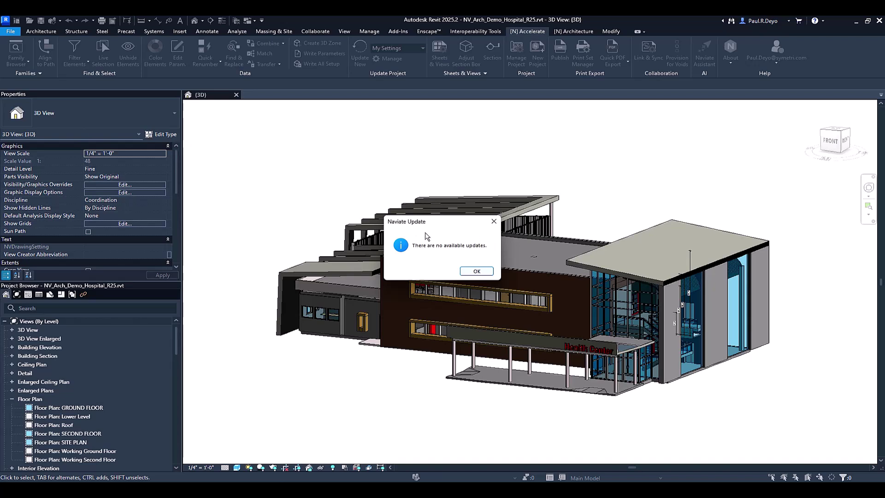
click(475, 273)
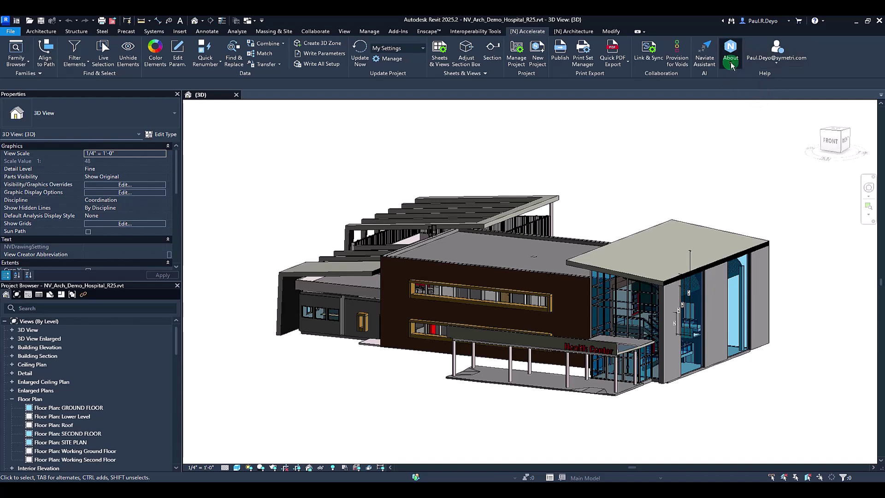
- Open Naviate's Ideation Portal in the browser to view the customer ideas page, and return to Revit
click(731, 62)
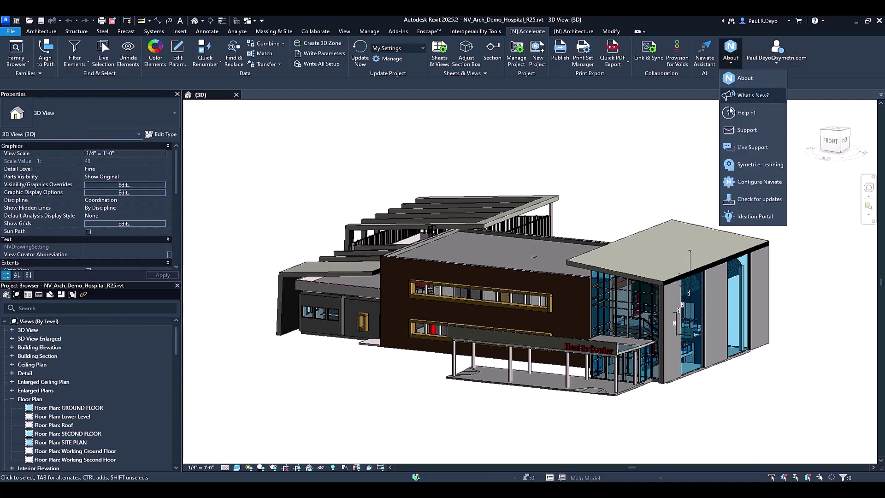
click(763, 221)
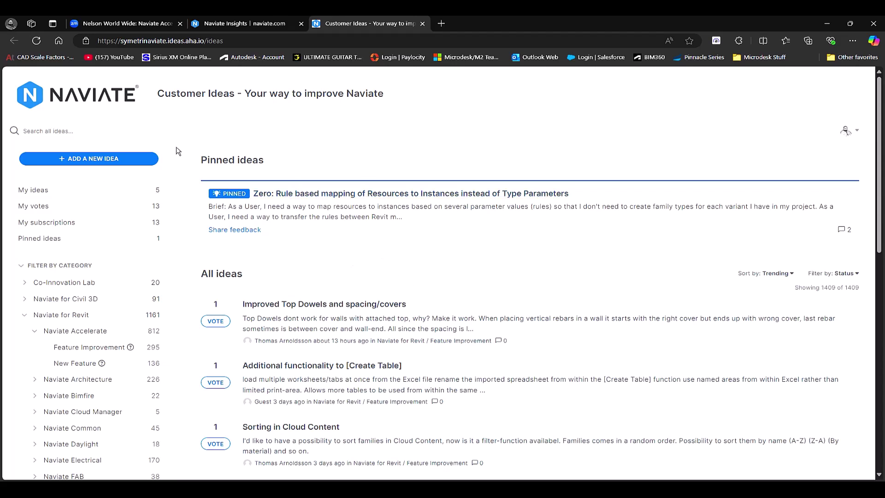
click(828, 23)
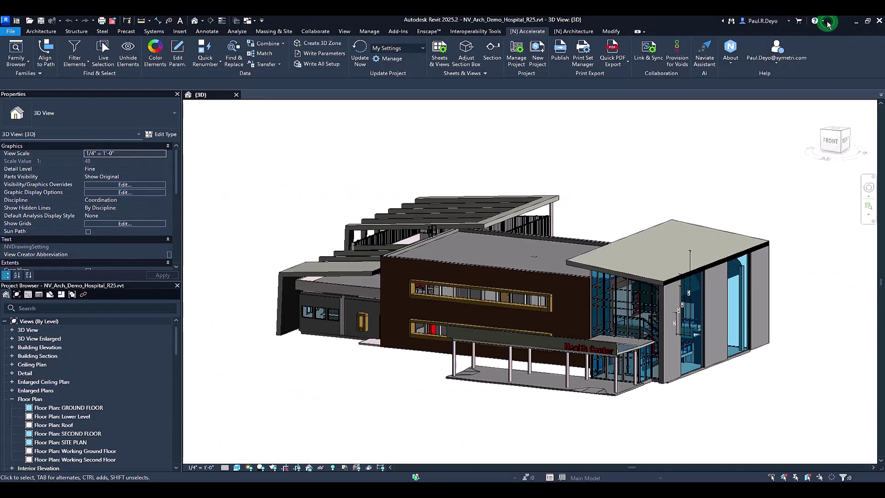
click(729, 64)
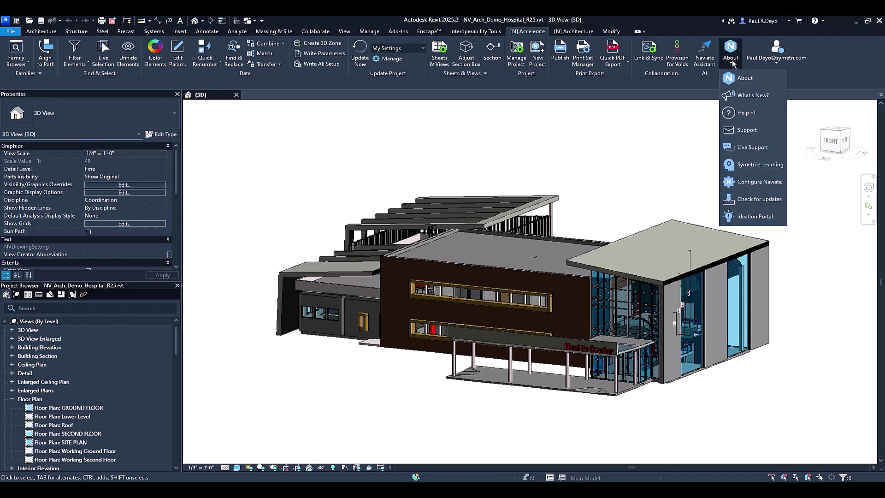
click(733, 63)
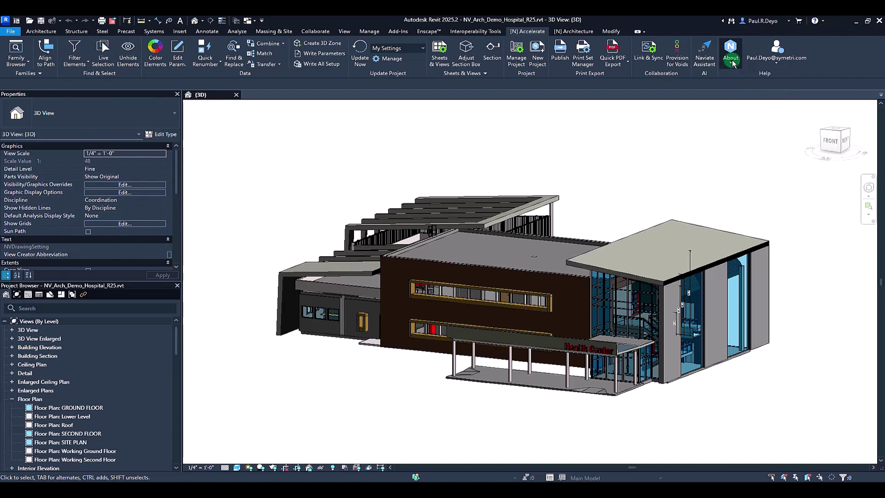
- Open the License Portal from the Naviate account options to view the My Symetri licenses, and return to Revit
click(778, 61)
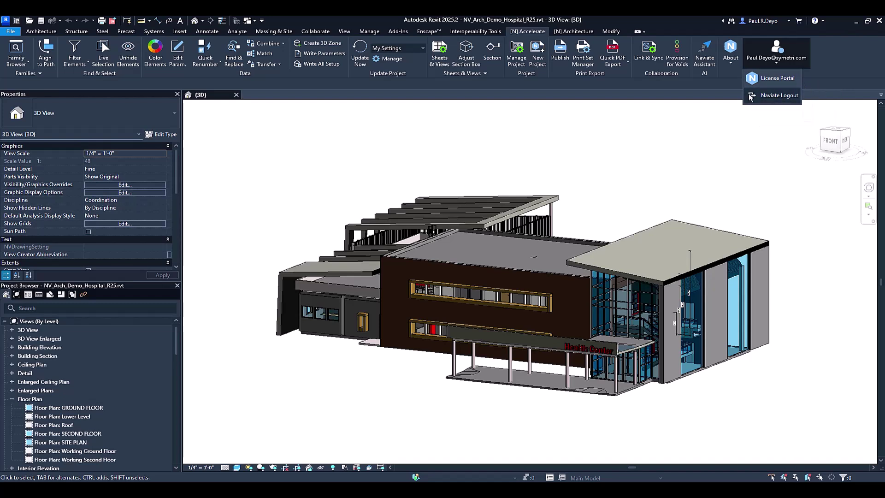
click(783, 79)
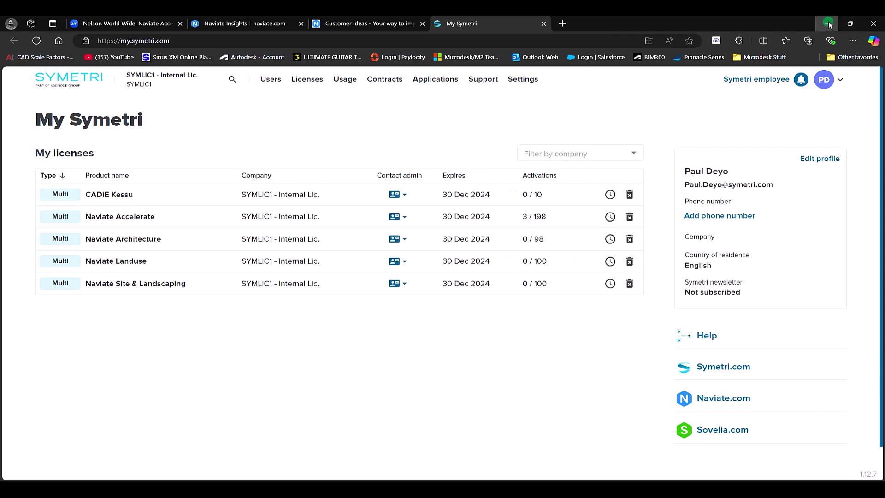
click(828, 23)
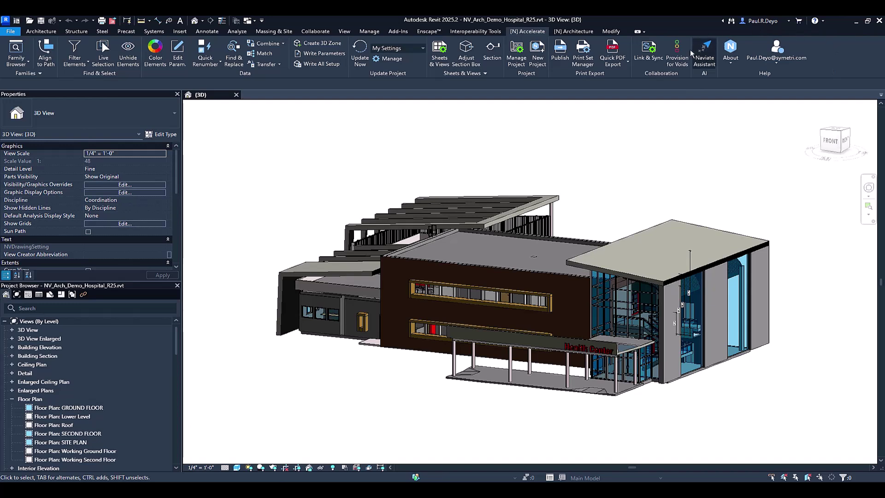